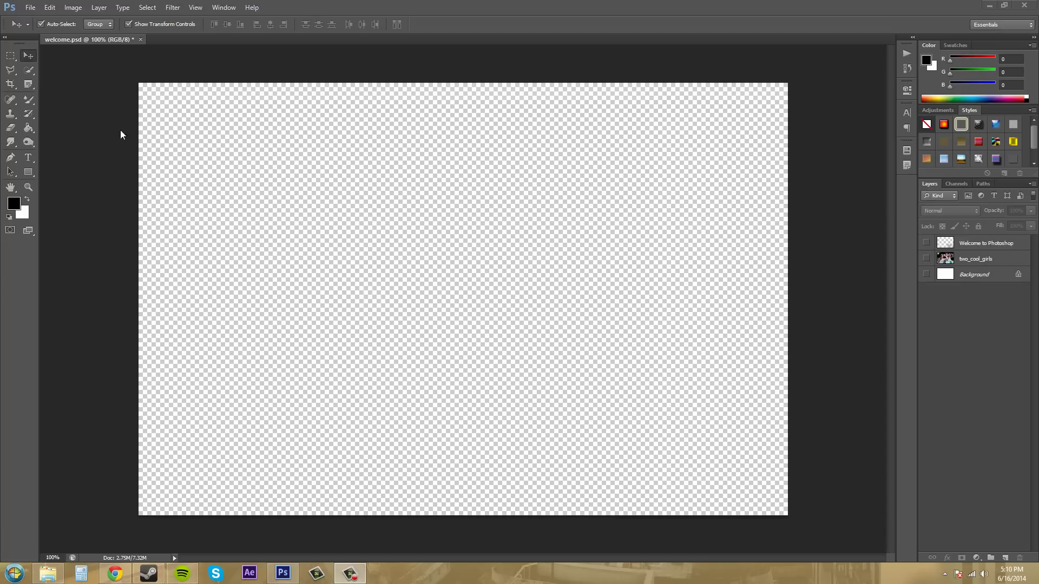
Step: Open guystanding.jpg from Newboston crap > Assets > Images as a new document
left_click(216, 176)
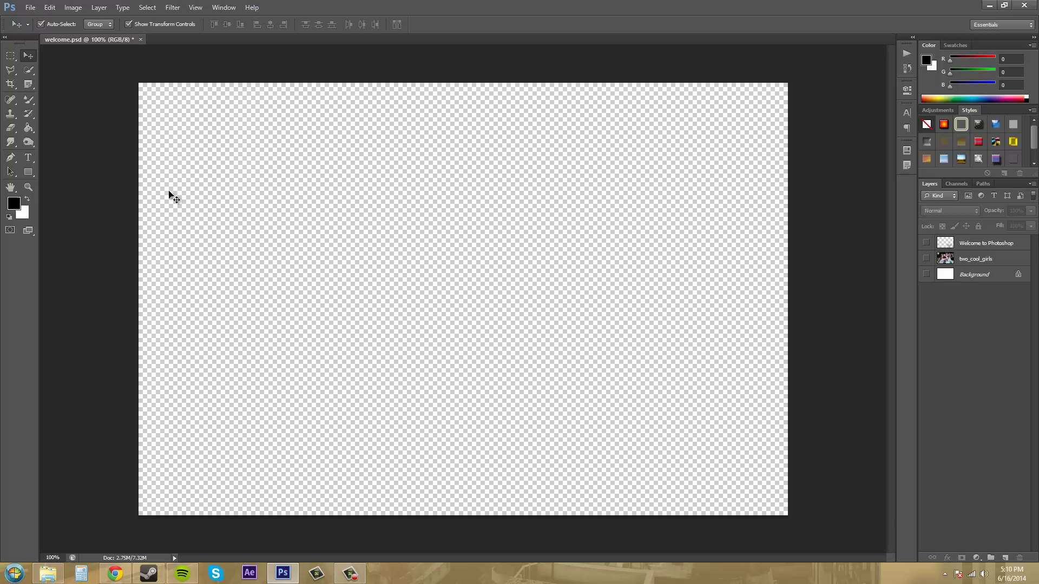
left_click(31, 8)
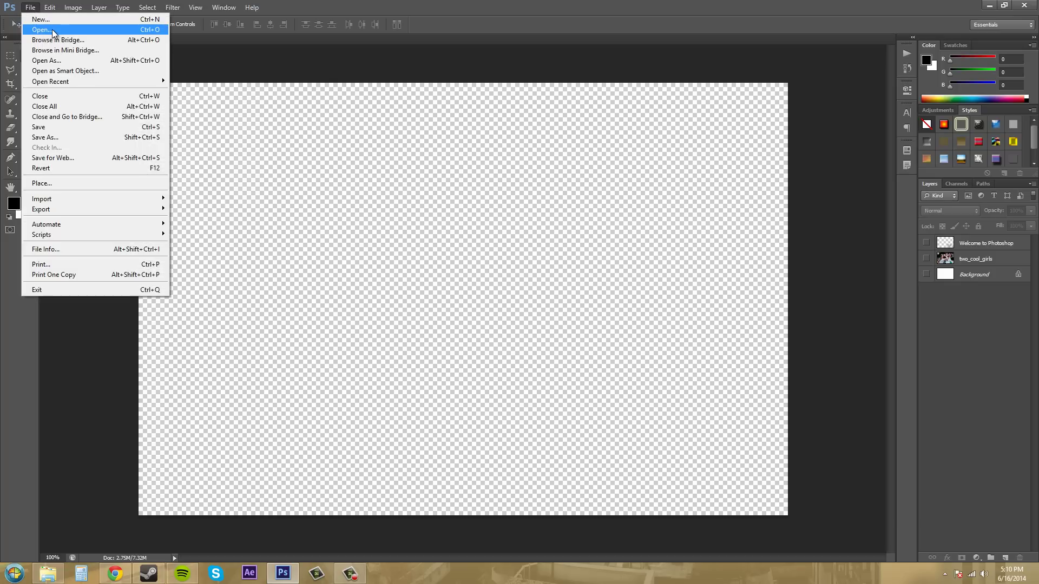
left_click(52, 29)
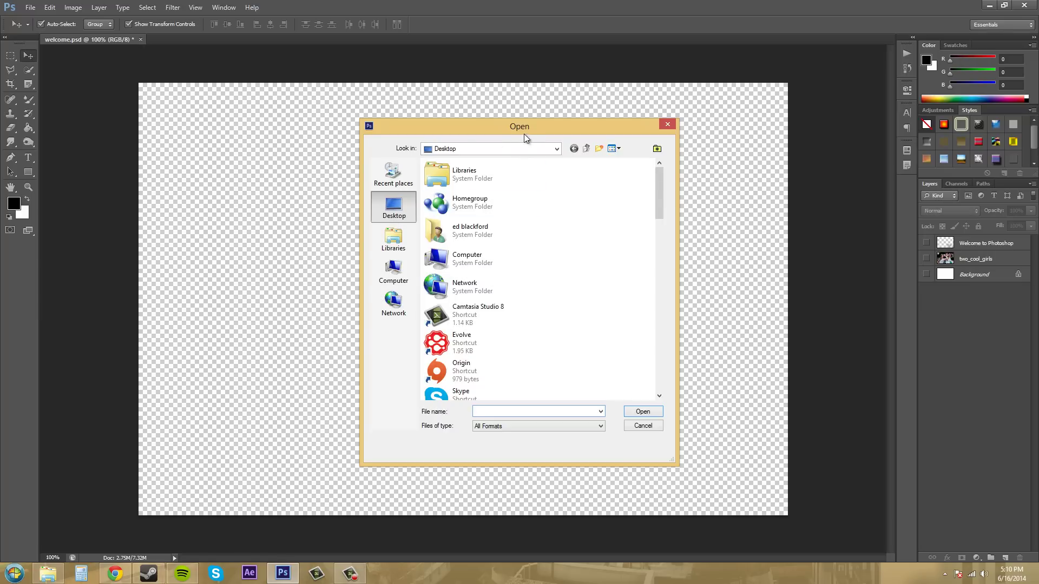
left_click_drag(523, 134, 481, 129)
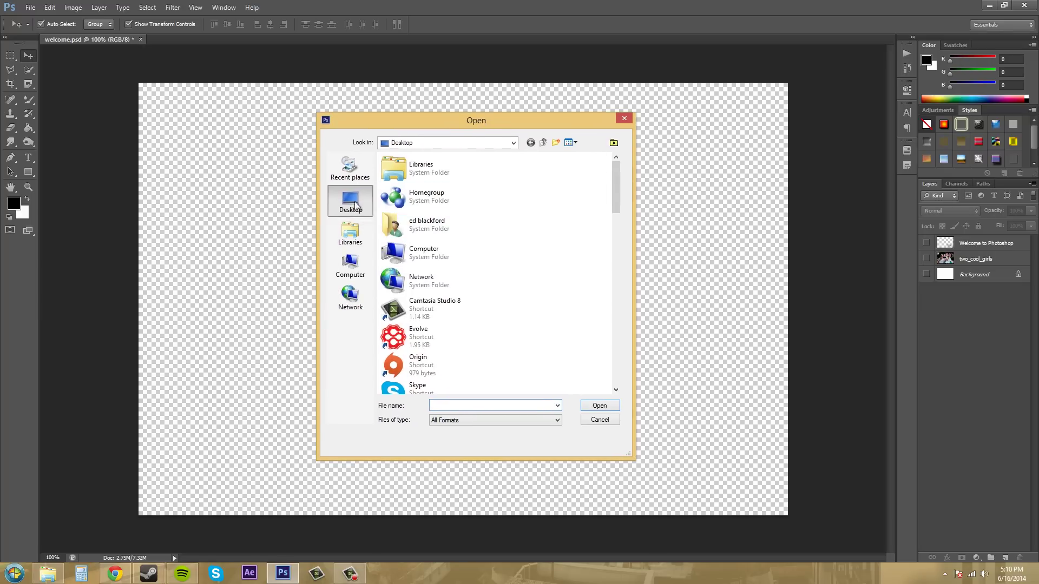
left_click_drag(614, 180, 612, 230)
double_click(449, 216)
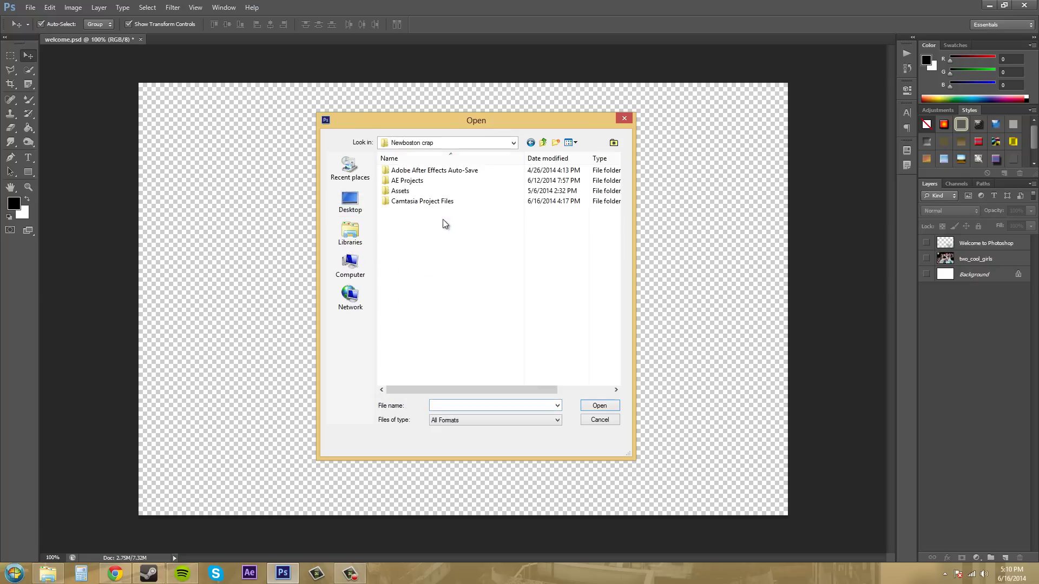
double_click(402, 191)
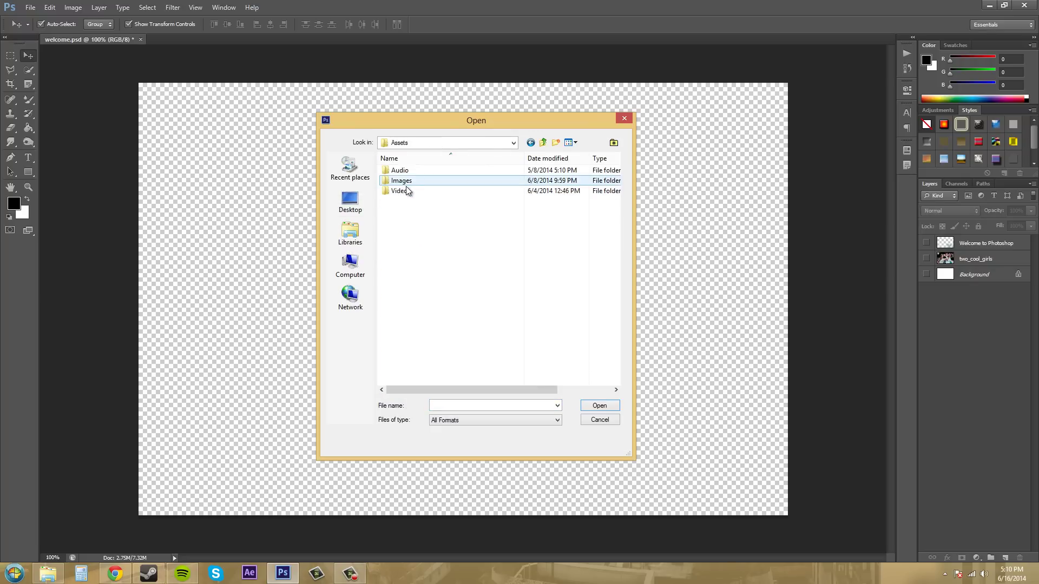
double_click(401, 182)
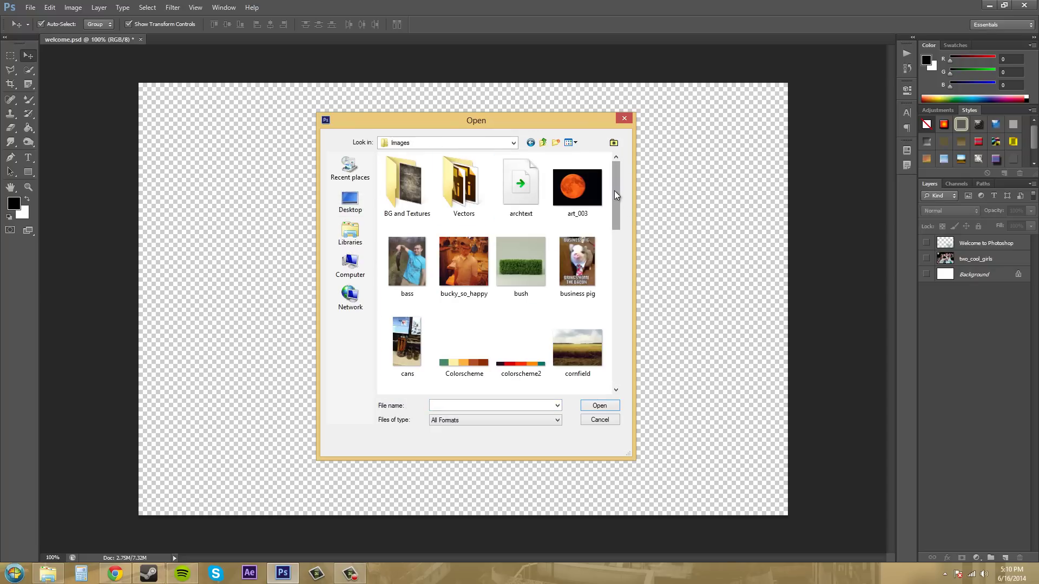
left_click_drag(615, 190, 616, 260)
left_click(529, 175)
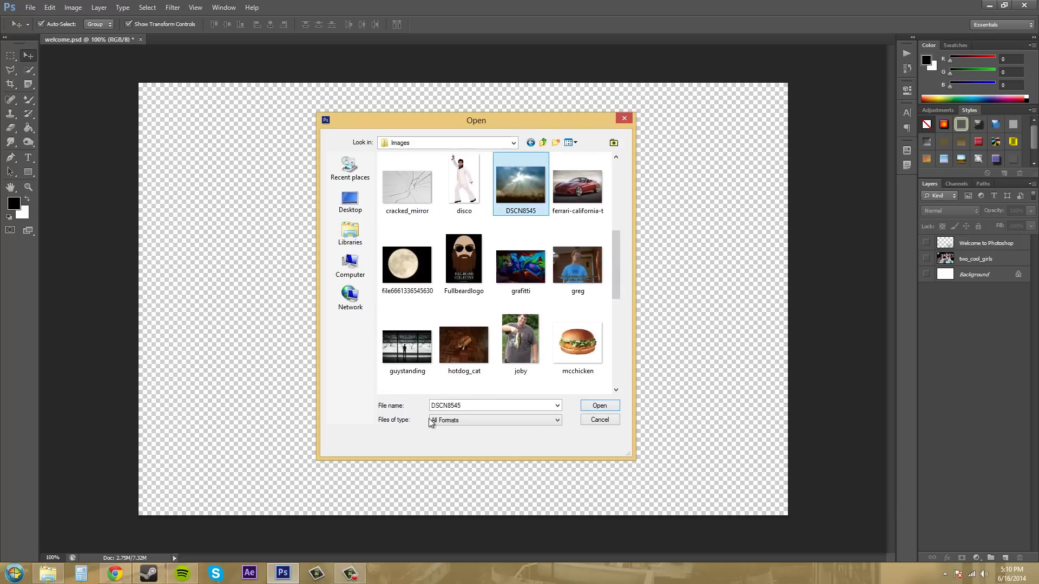
left_click(406, 346)
left_click(594, 410)
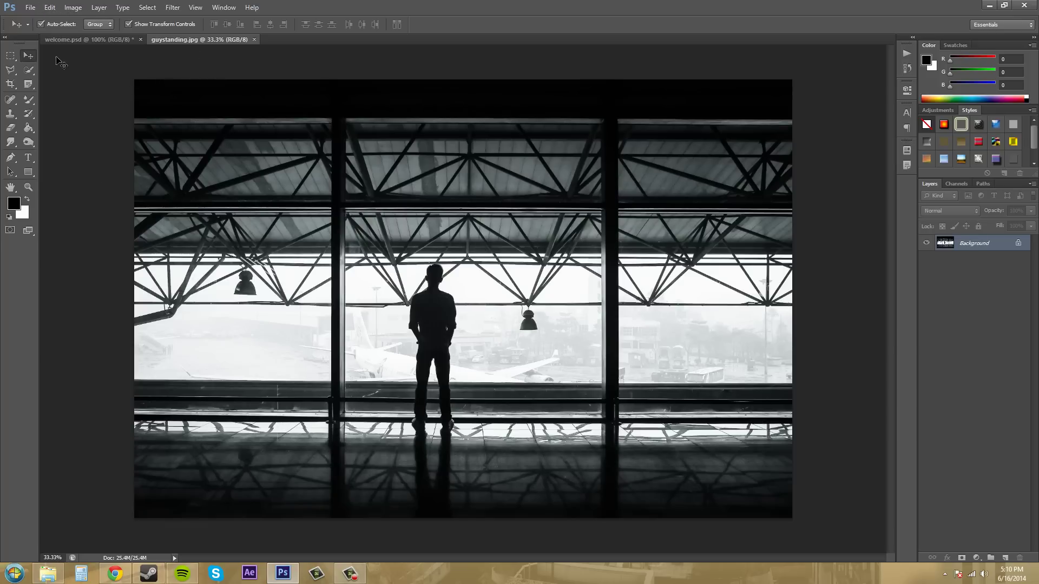
Step: Check the Edit menu, cancel converting the Background layer, then open the Image menu
left_click(51, 7)
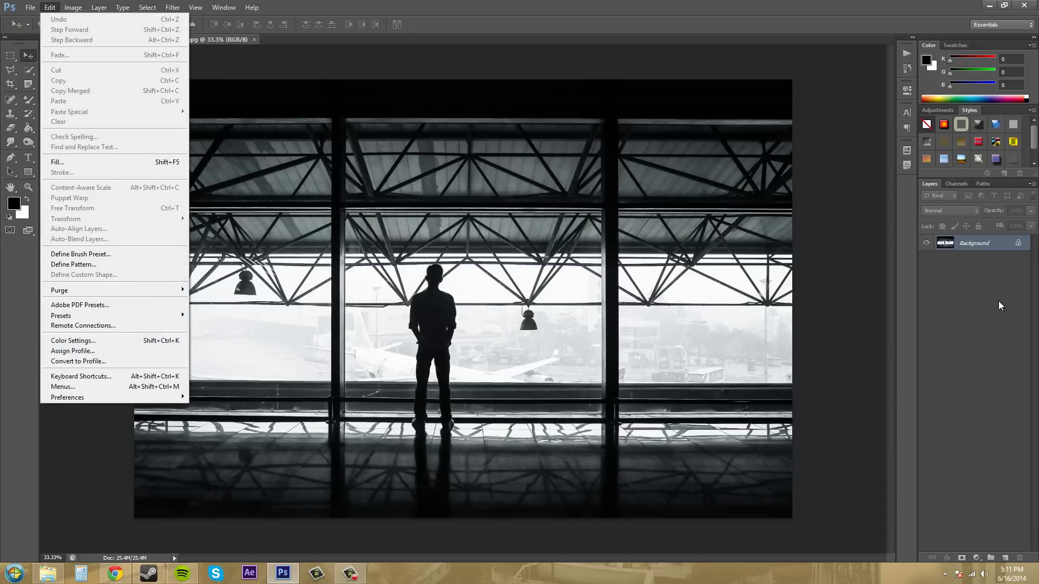
left_click(999, 302)
double_click(957, 245)
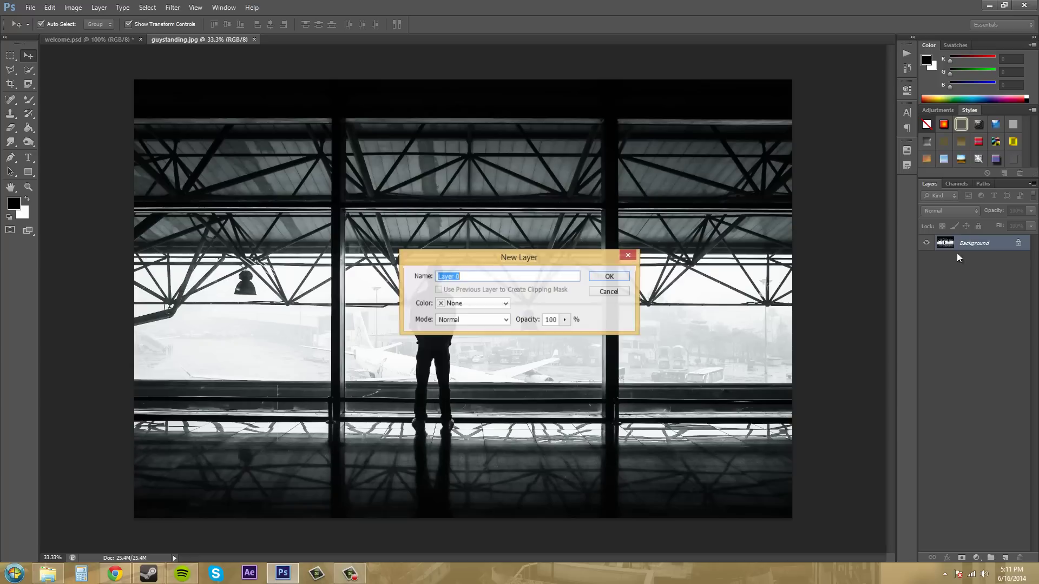
left_click(610, 293)
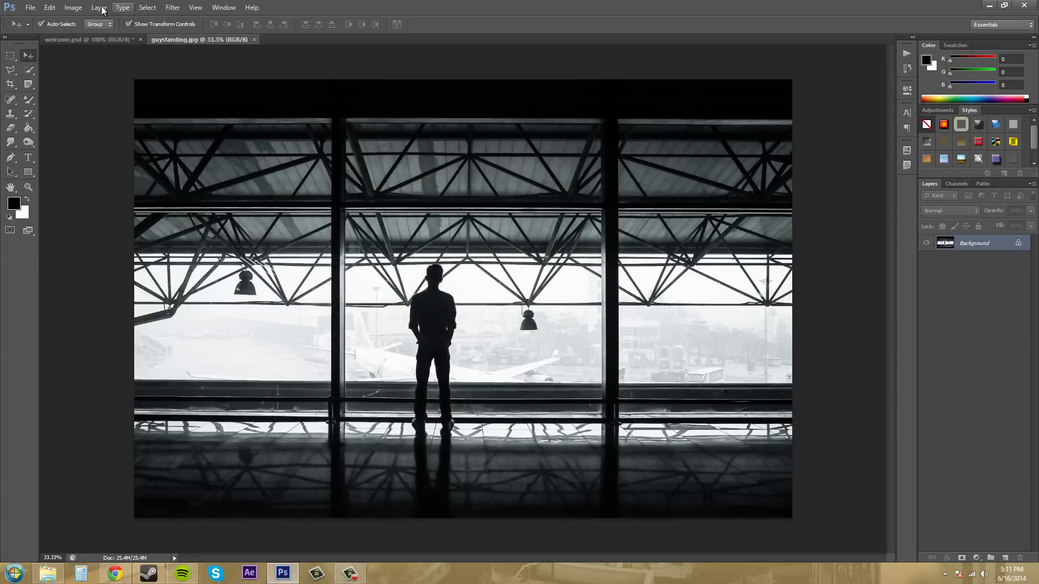
left_click(72, 8)
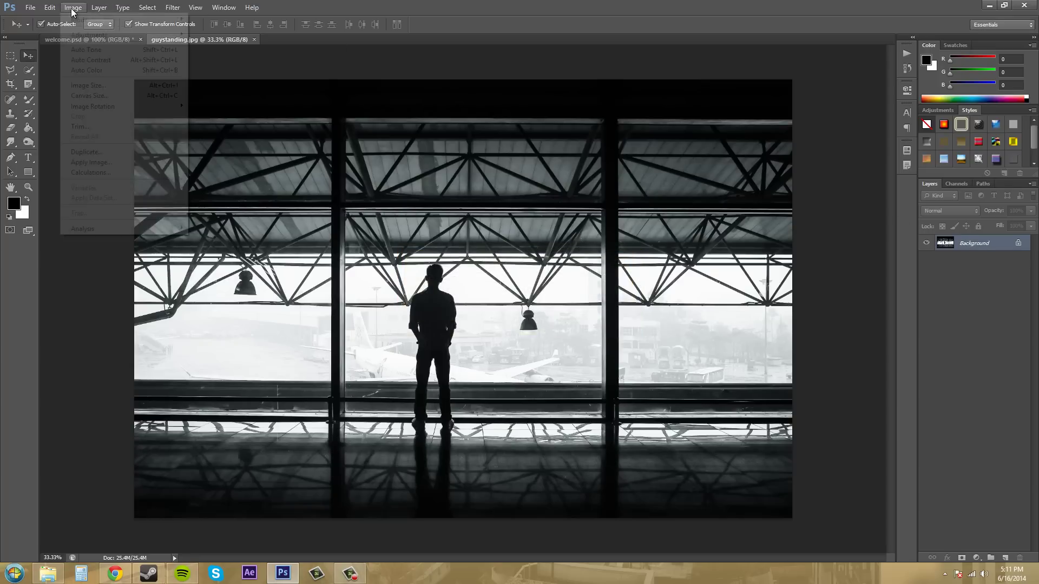
left_click(88, 85)
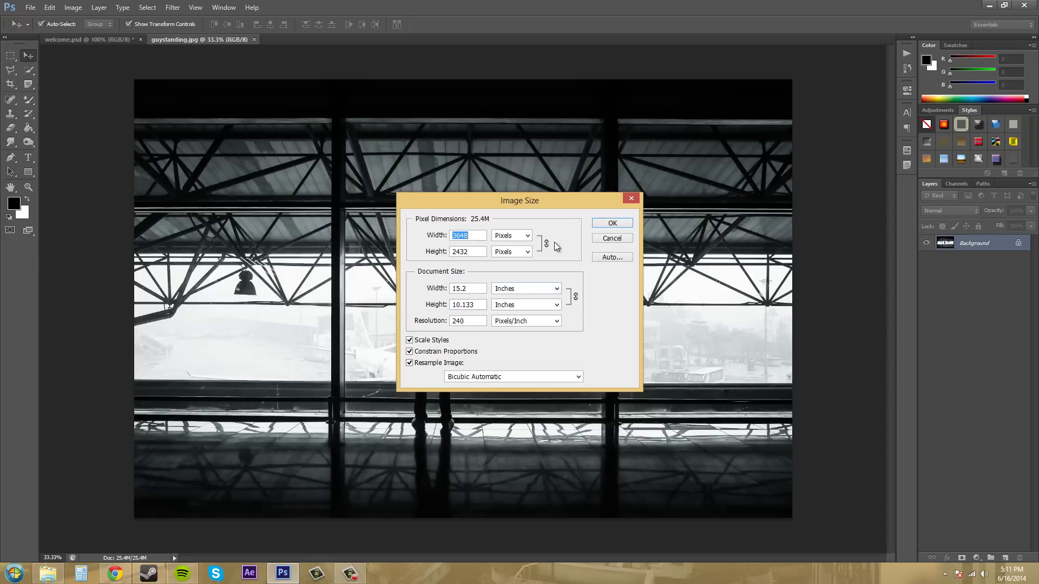
left_click(528, 237)
left_click(514, 255)
left_click(560, 293)
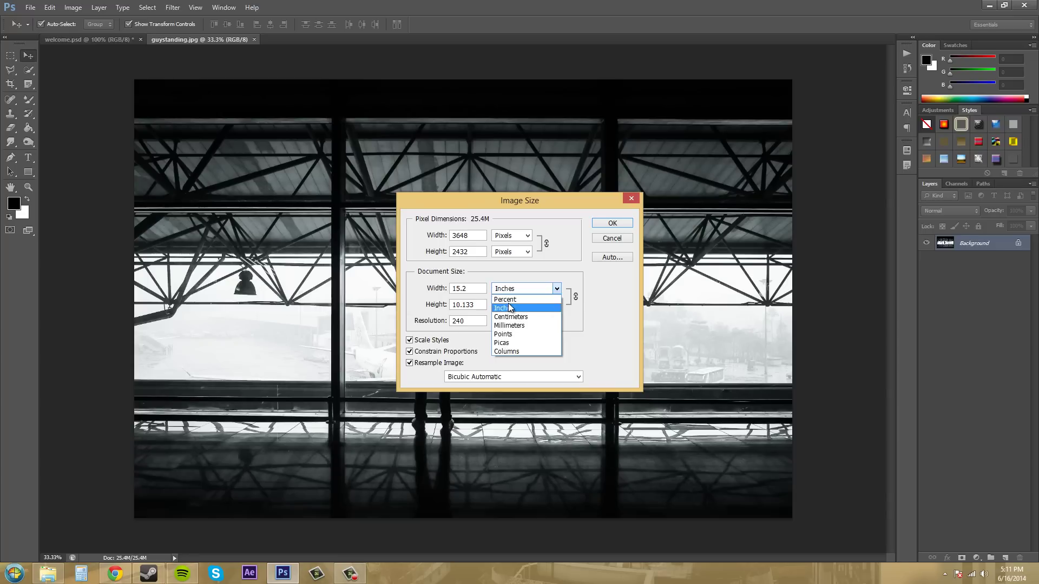
left_click(563, 283)
left_click(515, 305)
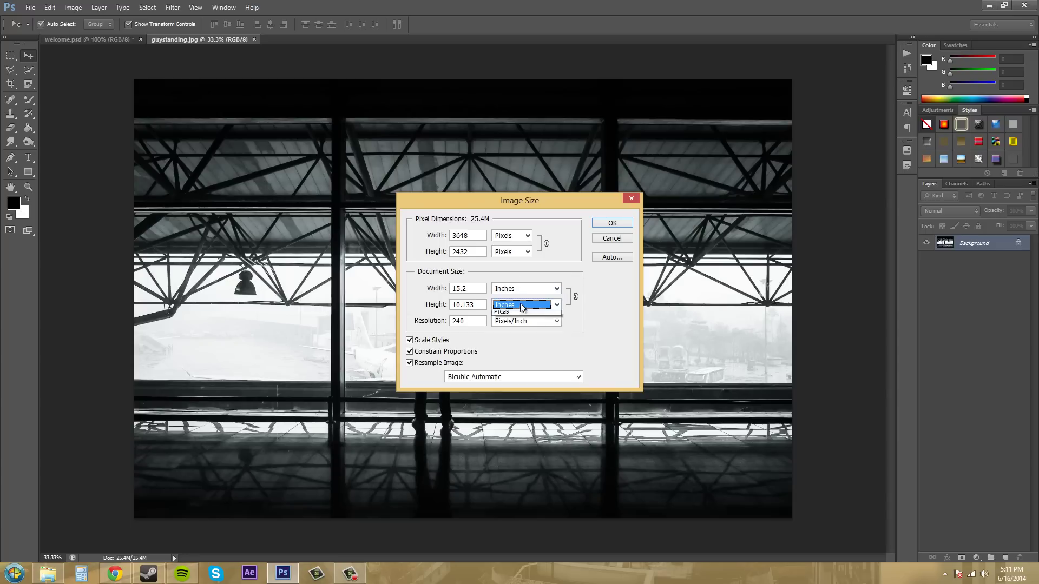
left_click(545, 306)
left_click(622, 239)
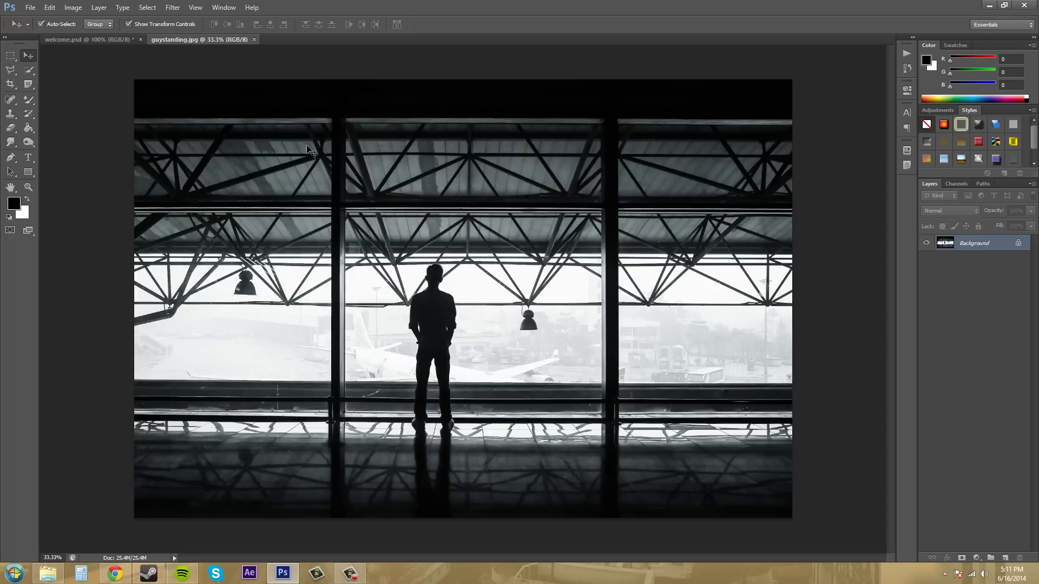
Step: Switch to welcome.psd and place the mextroll image from the Images folder
left_click(113, 40)
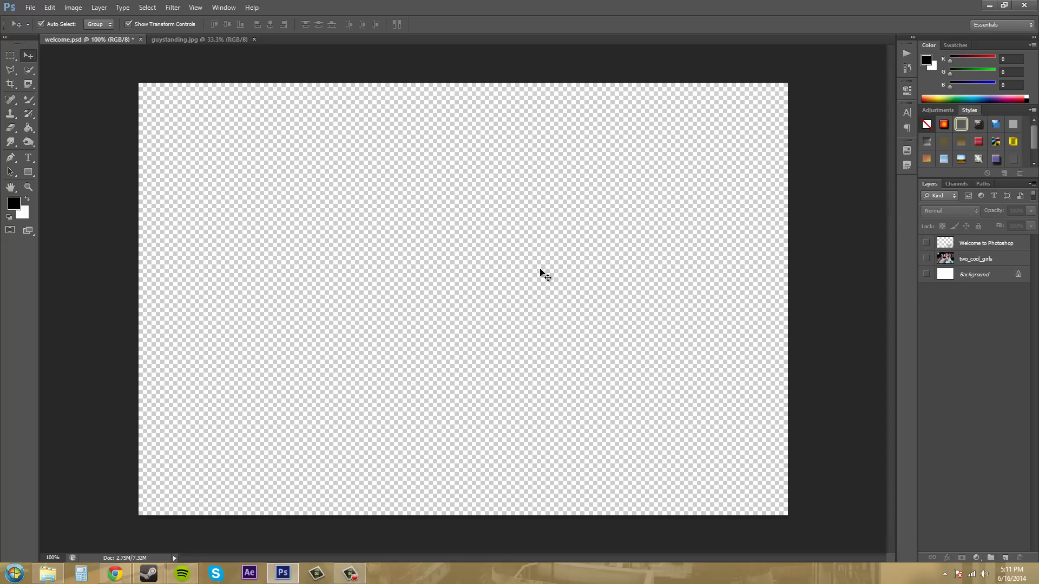
left_click(30, 9)
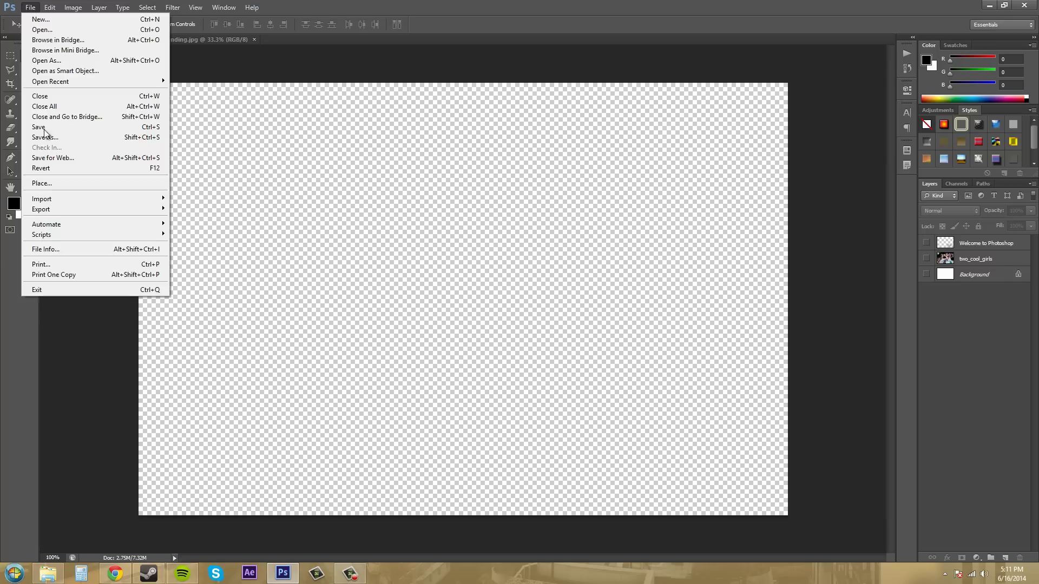
left_click(48, 185)
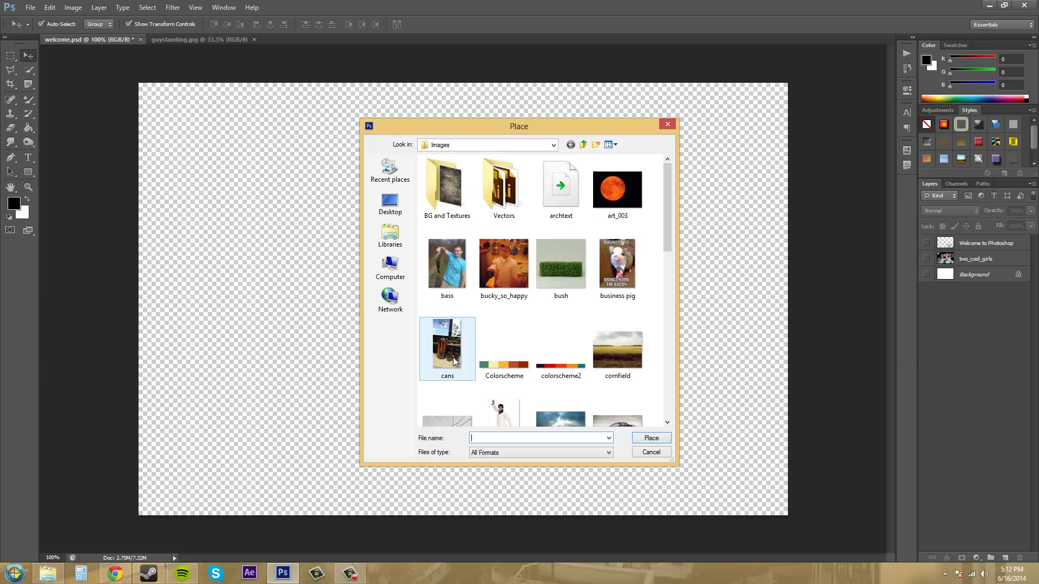
left_click_drag(666, 216, 667, 324)
left_click(569, 286)
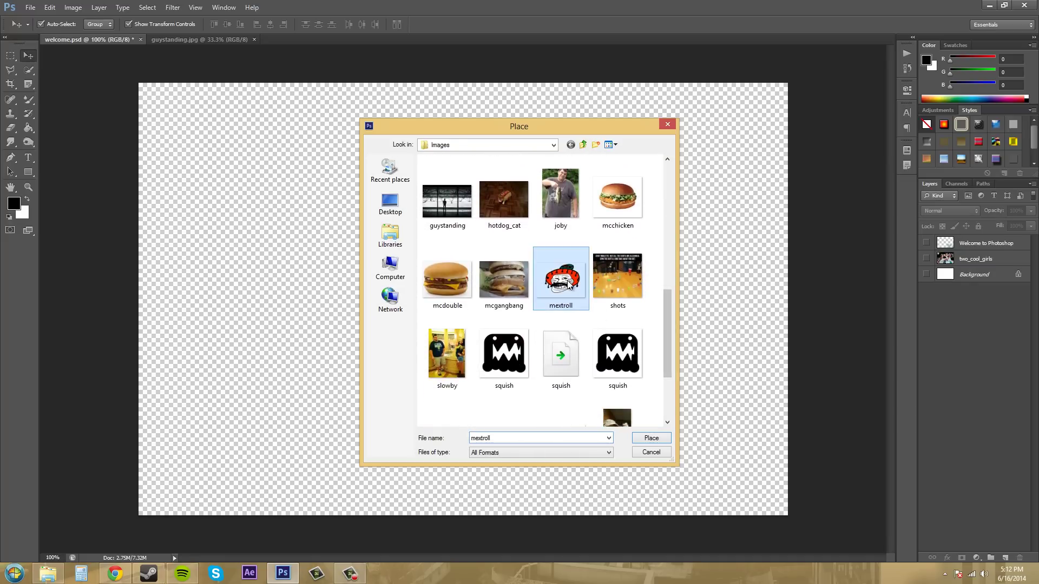
left_click(652, 437)
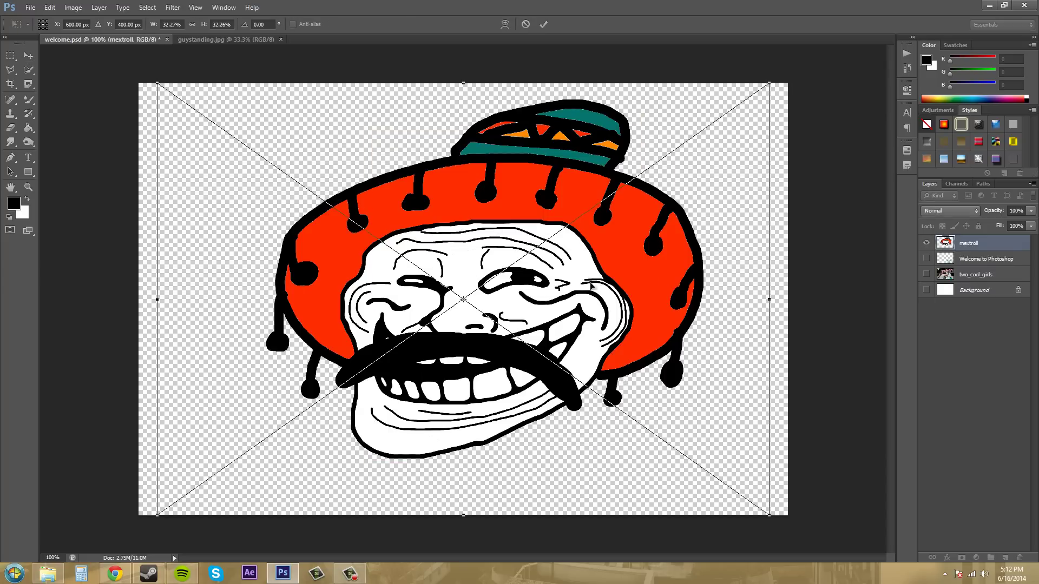
Step: Reposition the placed mextroll cartoon and scale it down to about 26%
left_click_drag(546, 295, 480, 285)
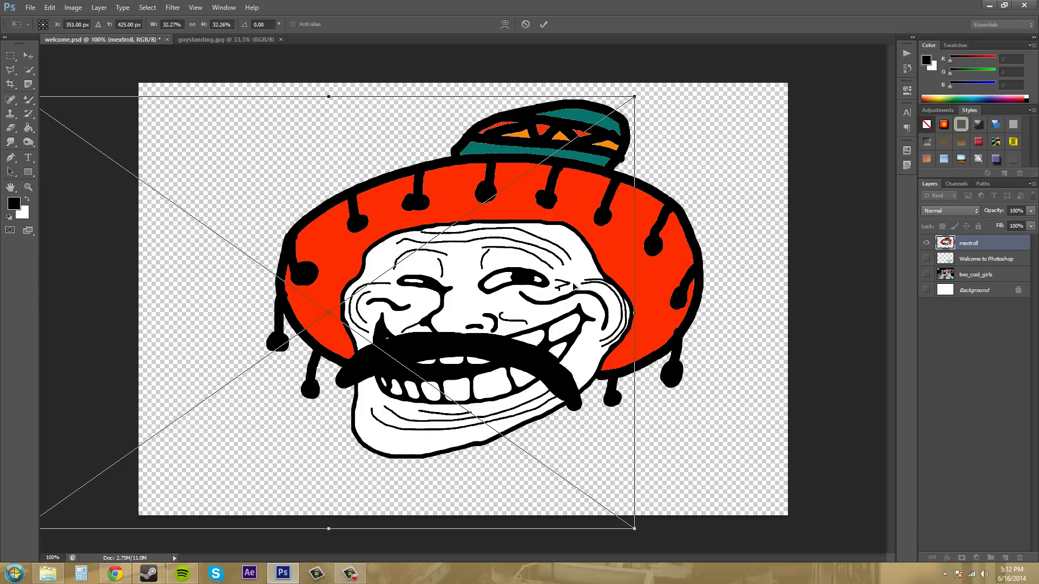
left_click_drag(573, 286, 686, 281)
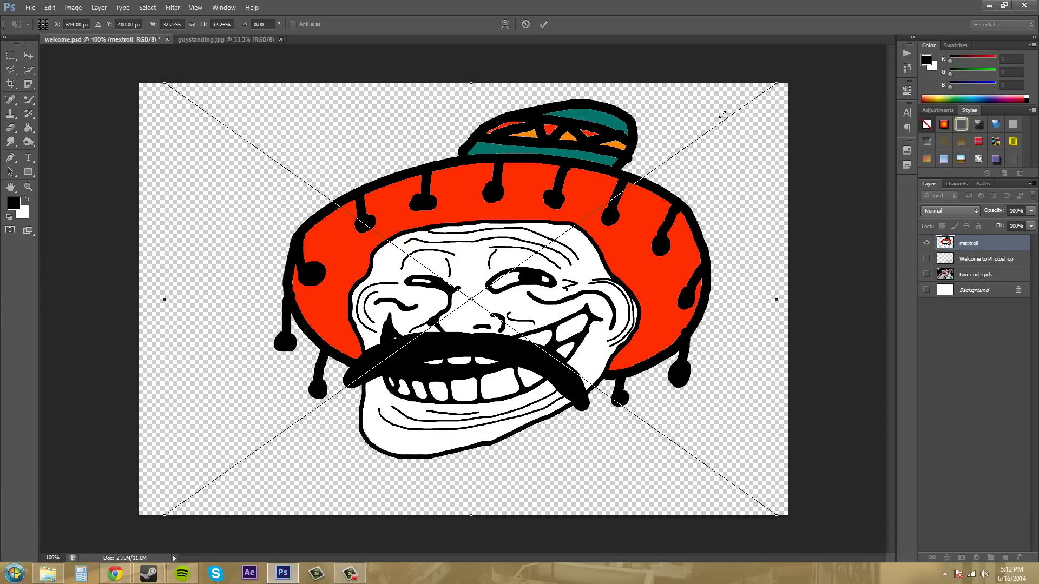
left_click_drag(777, 83, 657, 167)
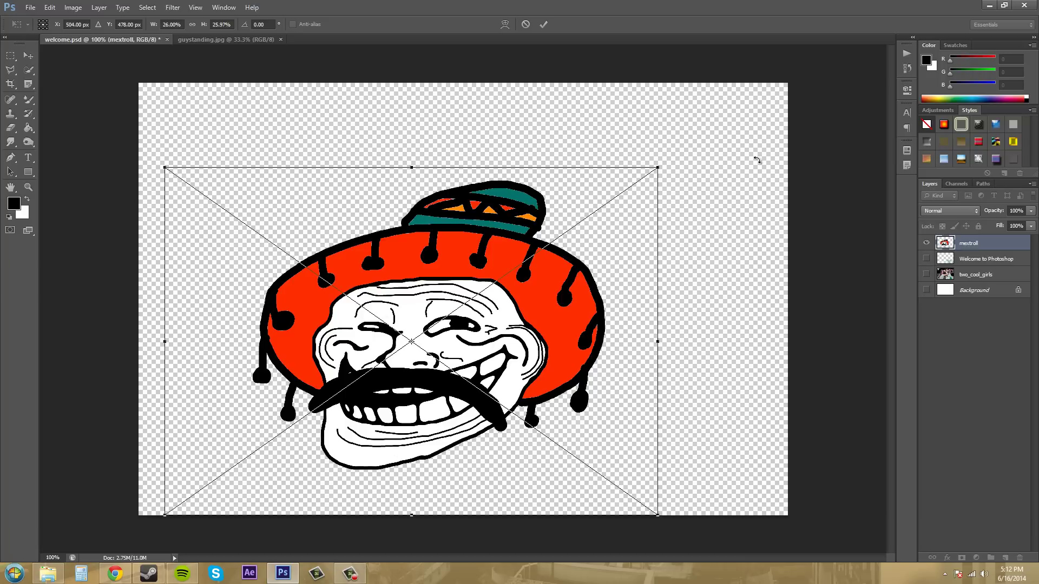
Step: Commit the mextroll transform and reselect the mextroll layer
key("Return")
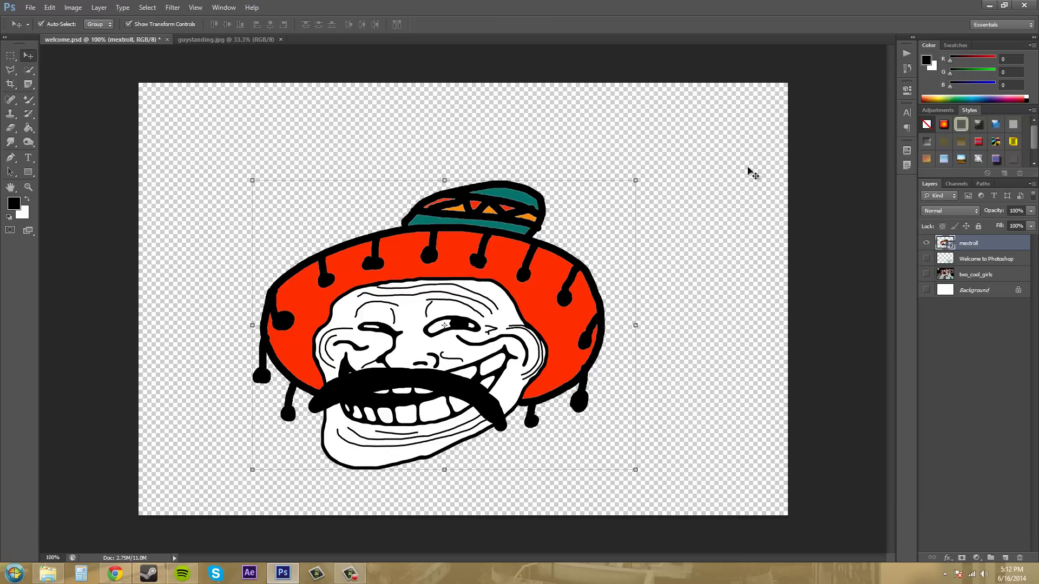
left_click(979, 322)
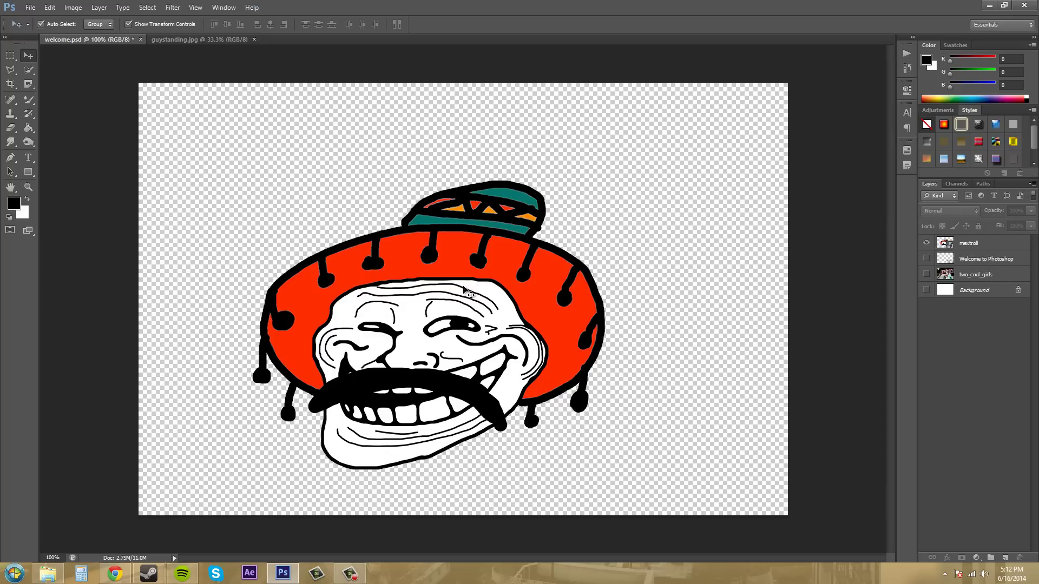
left_click(466, 291)
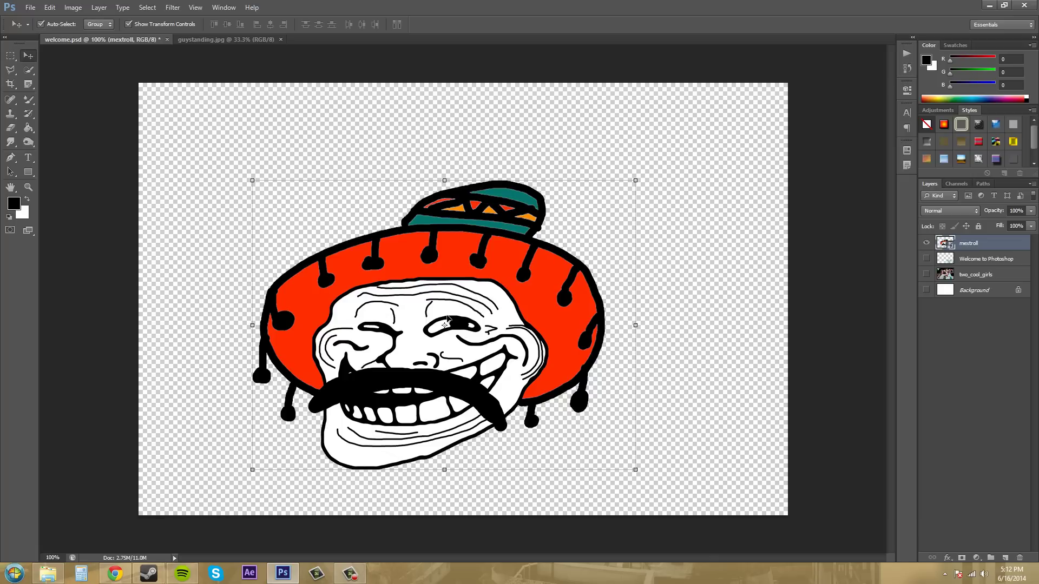
Step: Move the troll cartoon up and right, leaving the Welcome to Photoshop text hidden
left_click(926, 258)
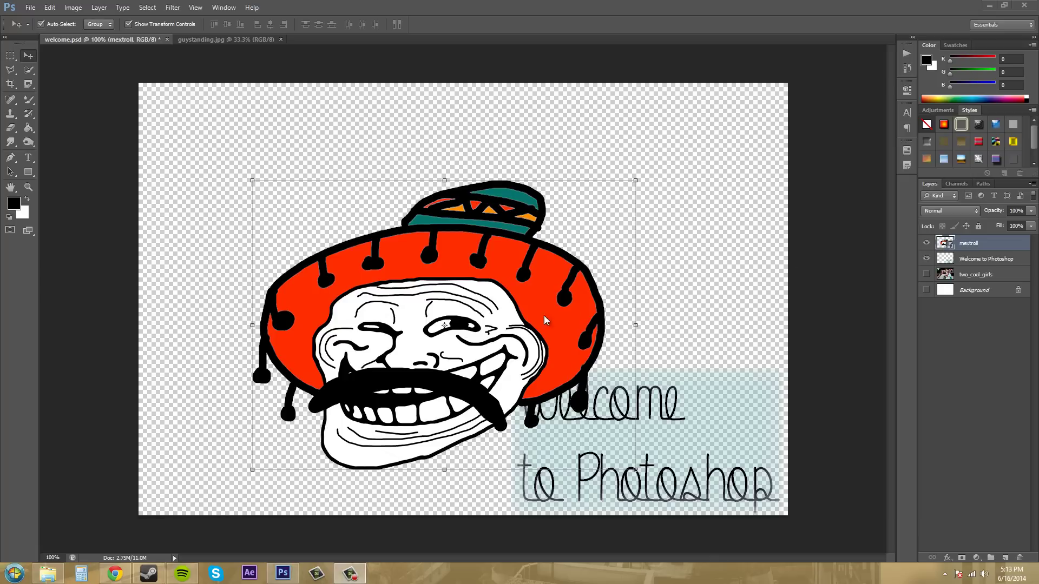
left_click(446, 298)
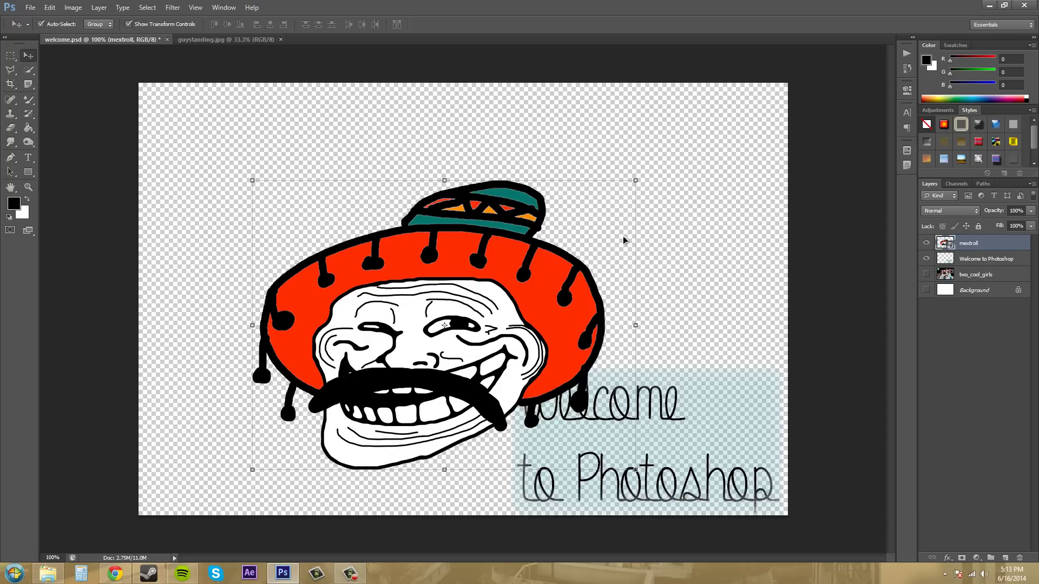
left_click_drag(384, 310, 416, 261)
left_click(926, 258)
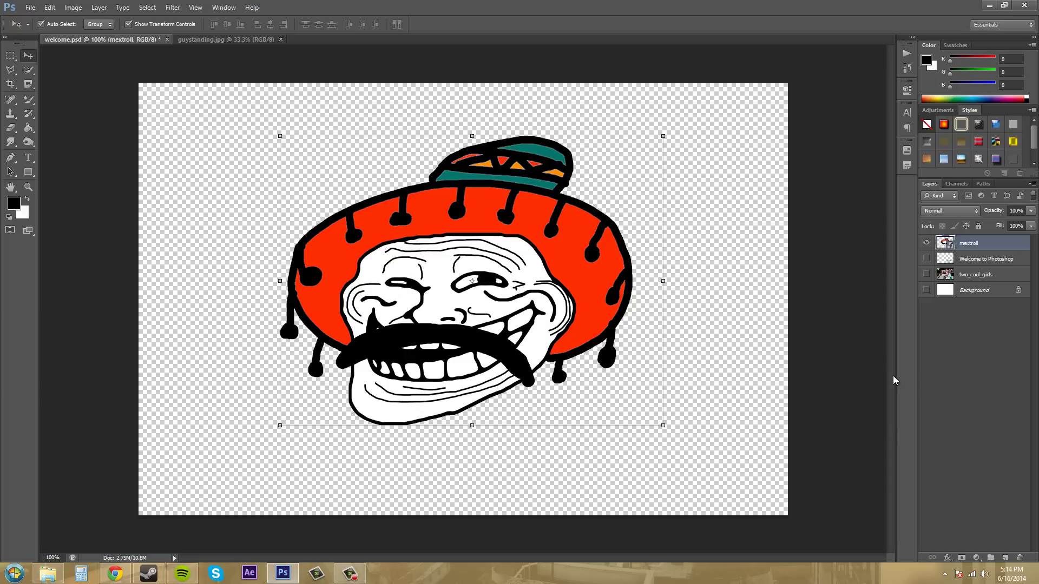
key("alt+Tab")
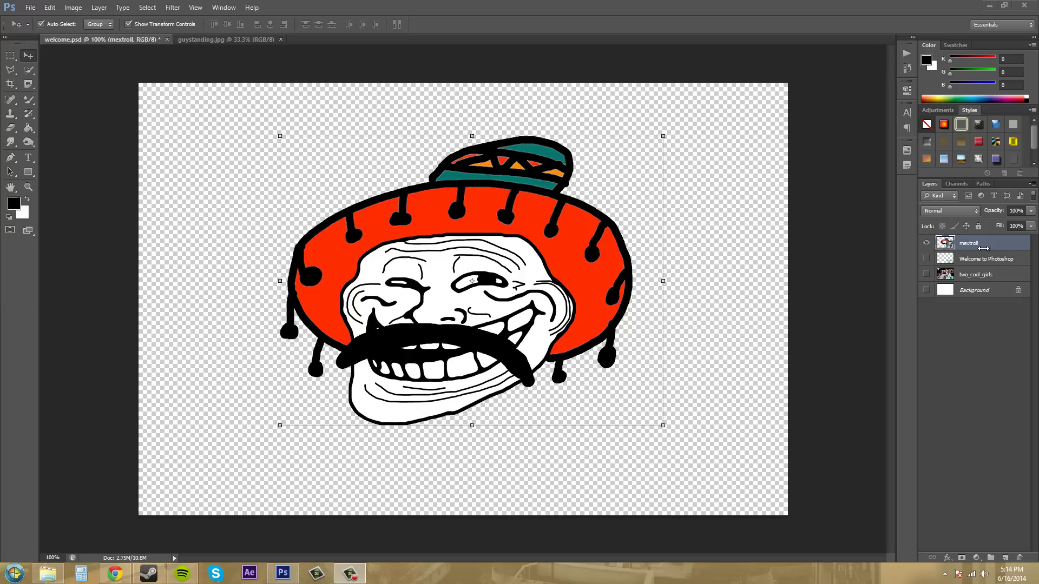
left_click(976, 436)
left_click(227, 40)
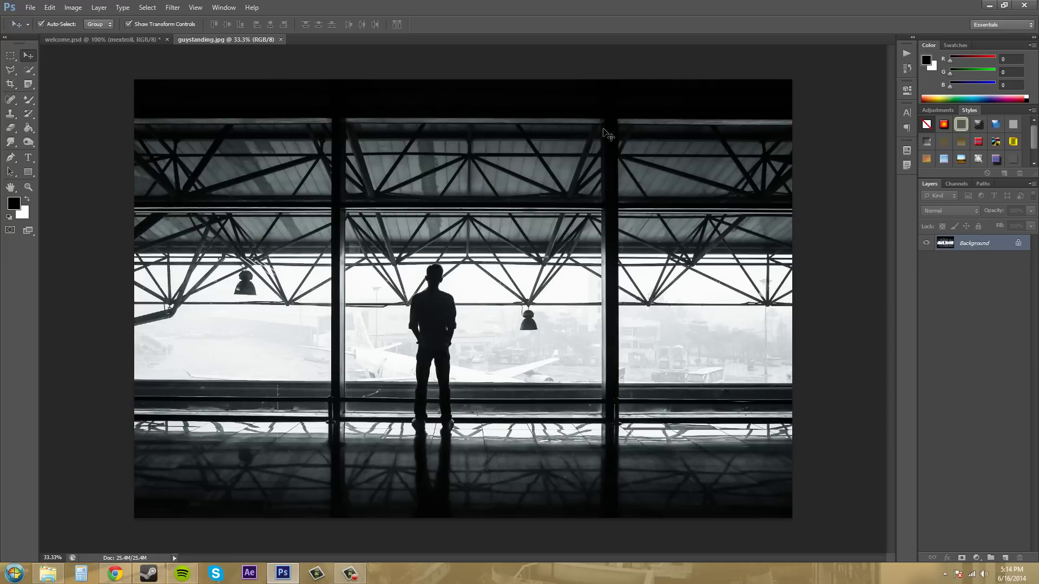
left_click(108, 39)
left_click(226, 38)
left_click(99, 38)
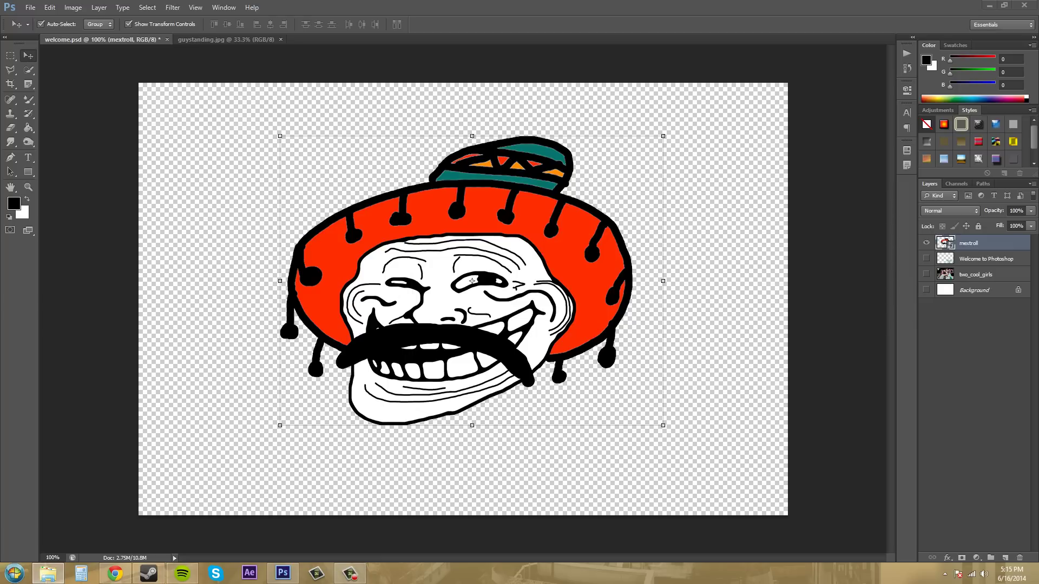
Step: Drag the business pig image from Explorer into welcome.psd, commit it, and shift it right
mouse_move(1038, 35)
left_mouse_down()
mouse_move(977, 17)
mouse_move(736, 5)
mouse_move(913, 64)
mouse_move(1034, 54)
left_mouse_up()
left_click_drag(944, 243, 495, 309)
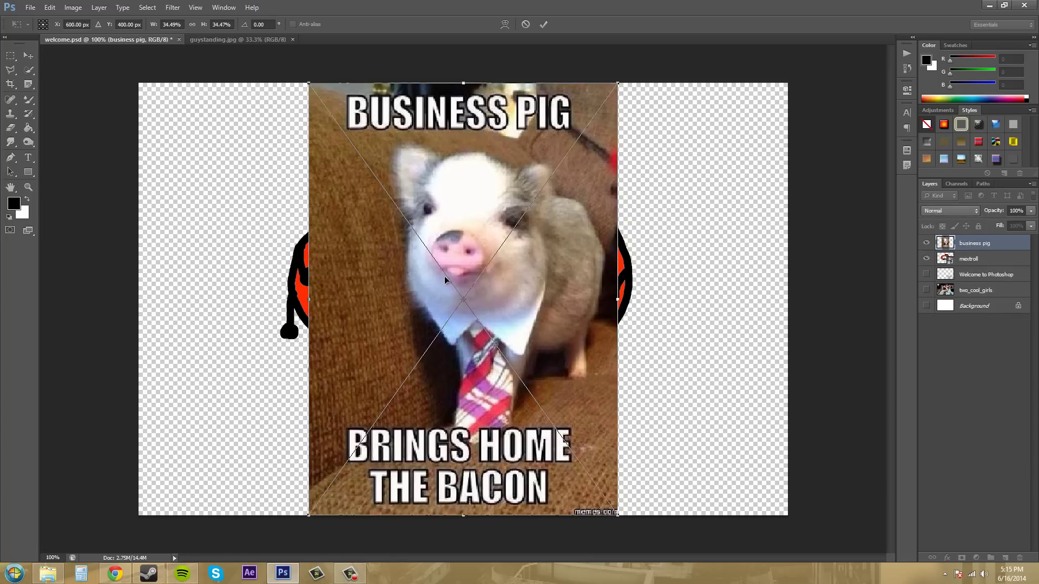
key("Return")
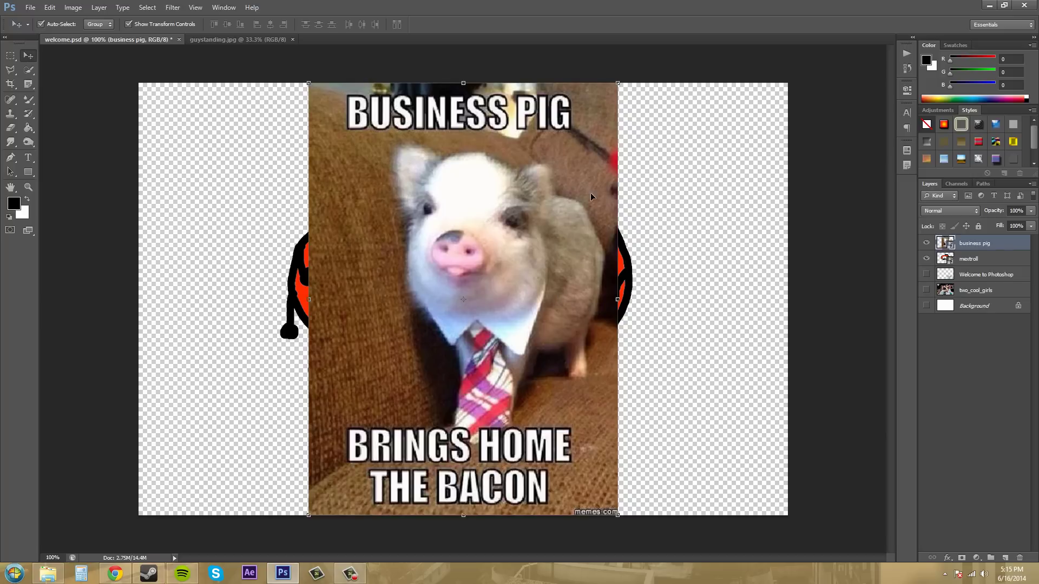
left_click_drag(539, 196, 674, 196)
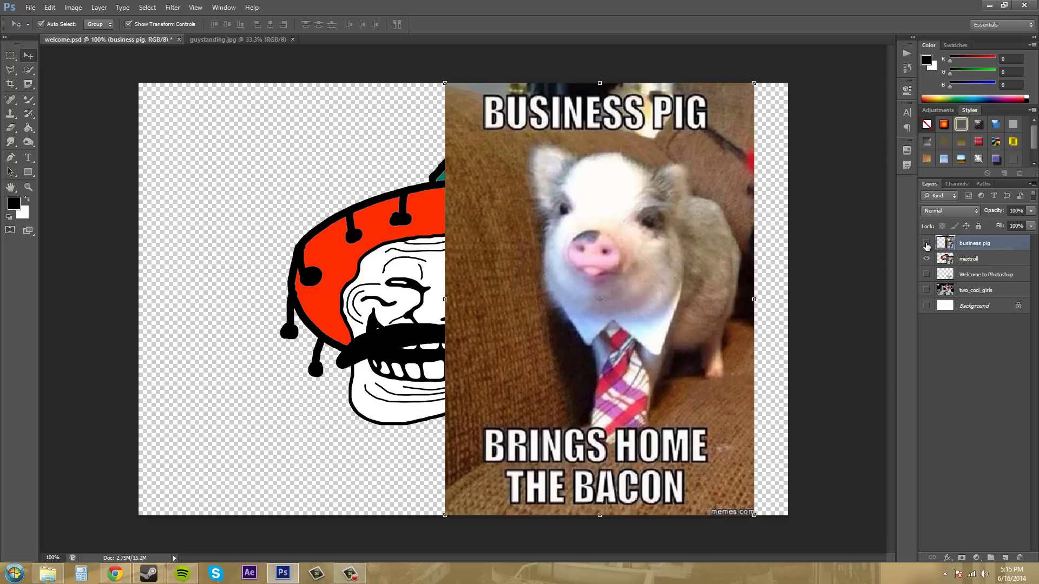
Step: Toggle the business pig layer's visibility off, on, and off again
left_click(926, 244)
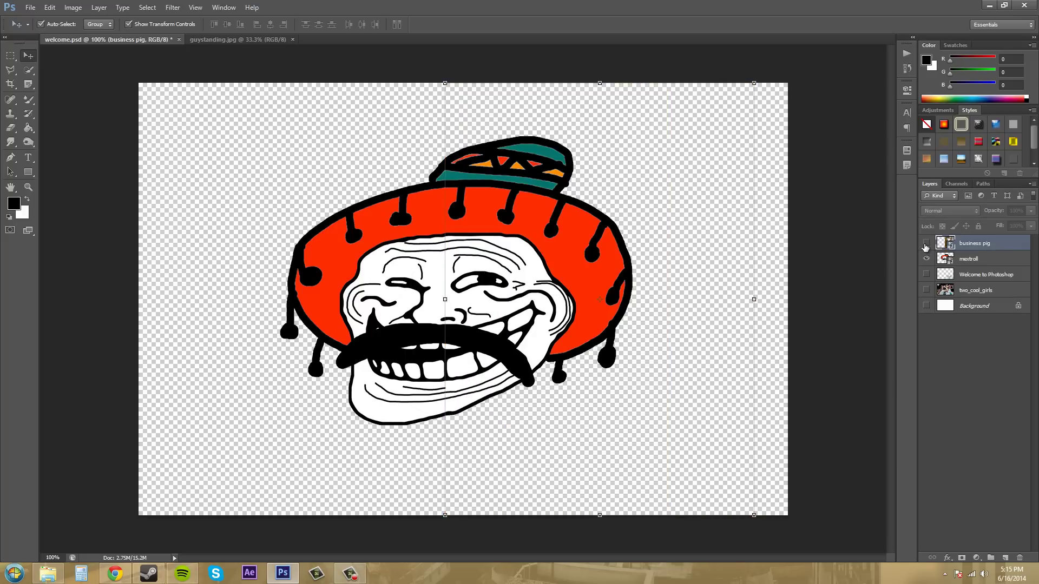
left_click(927, 244)
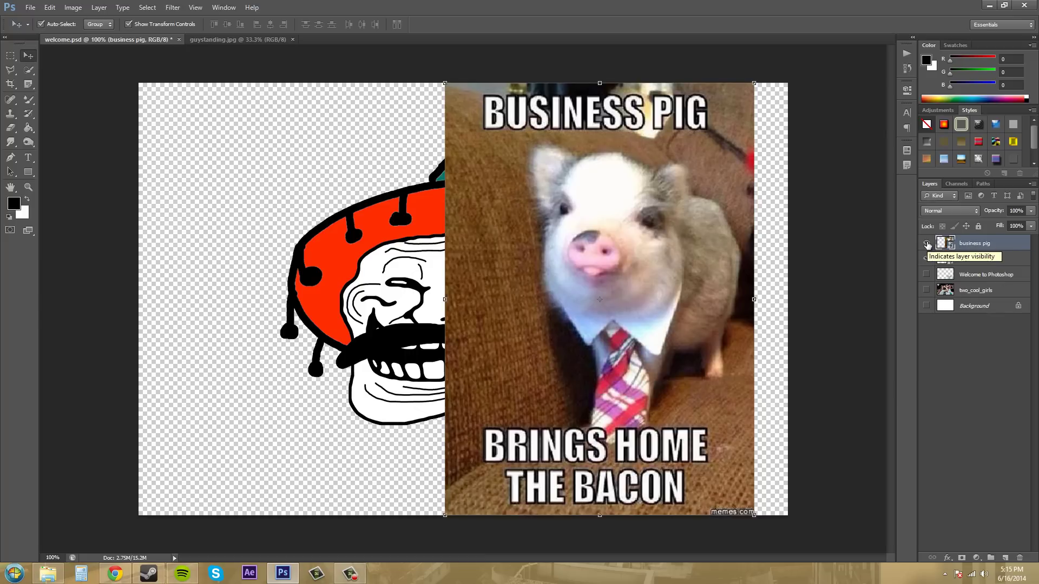
left_click(927, 244)
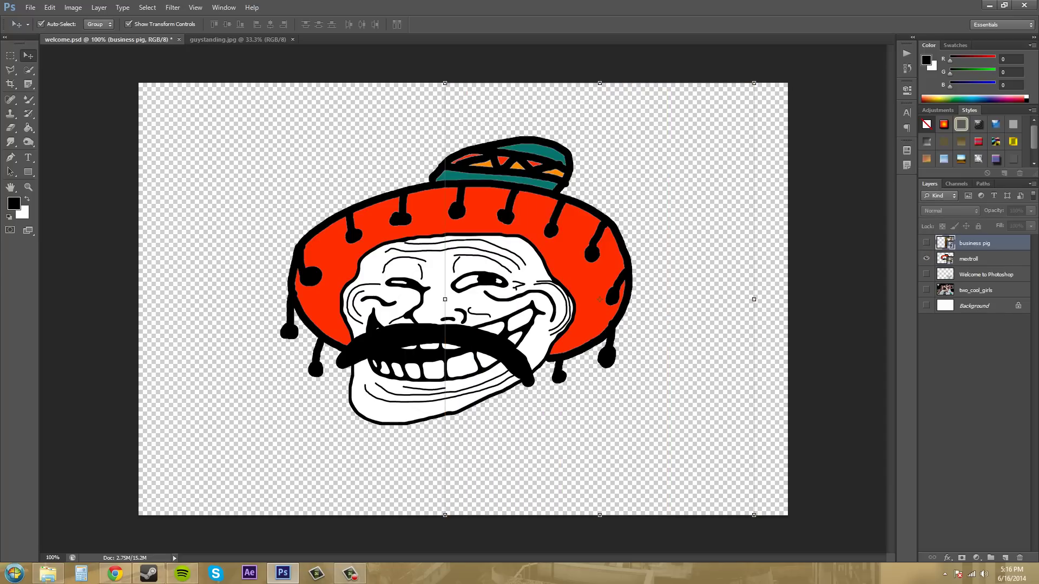
key("F12")
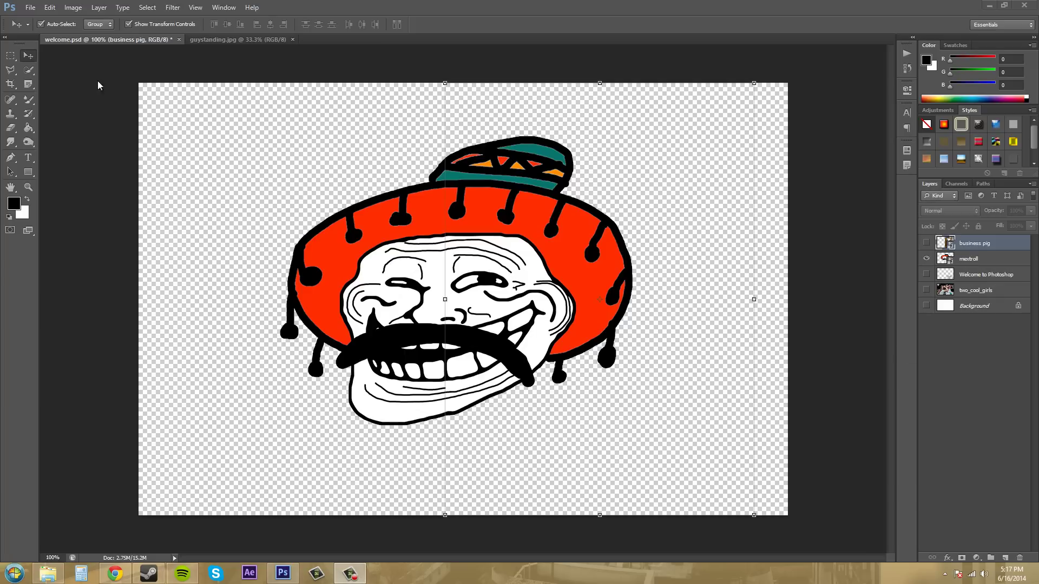
Step: In File > Open As, select bass and set the format to PNG (*.PNG;*.PNS)
left_click(30, 8)
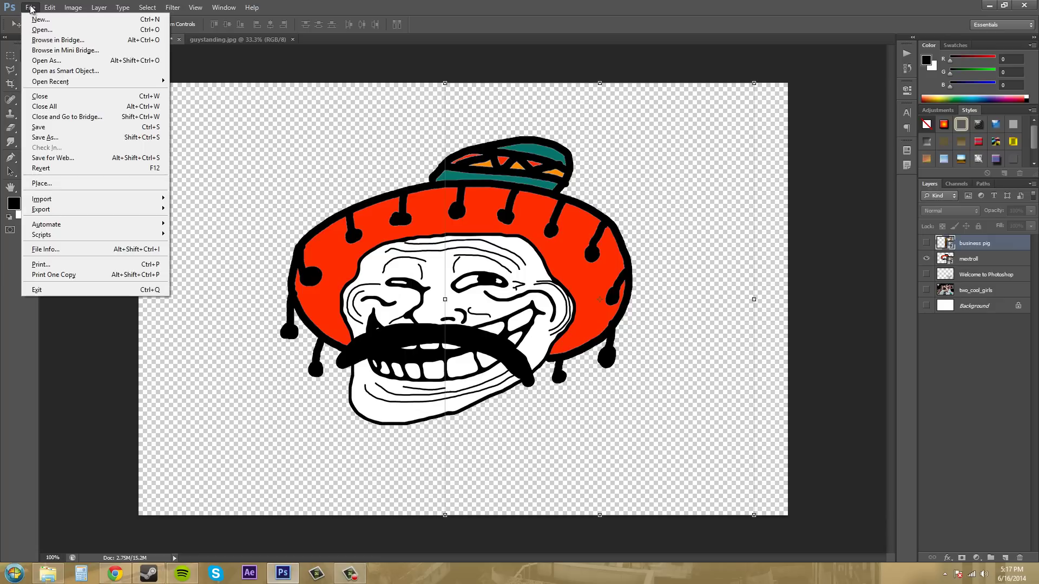
left_click(53, 60)
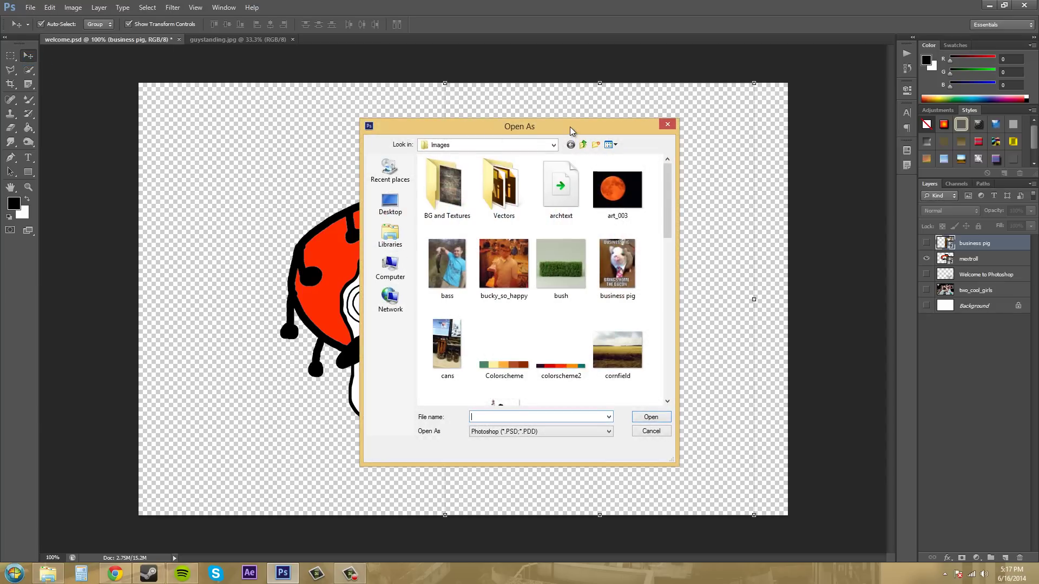
left_click_drag(570, 130, 544, 116)
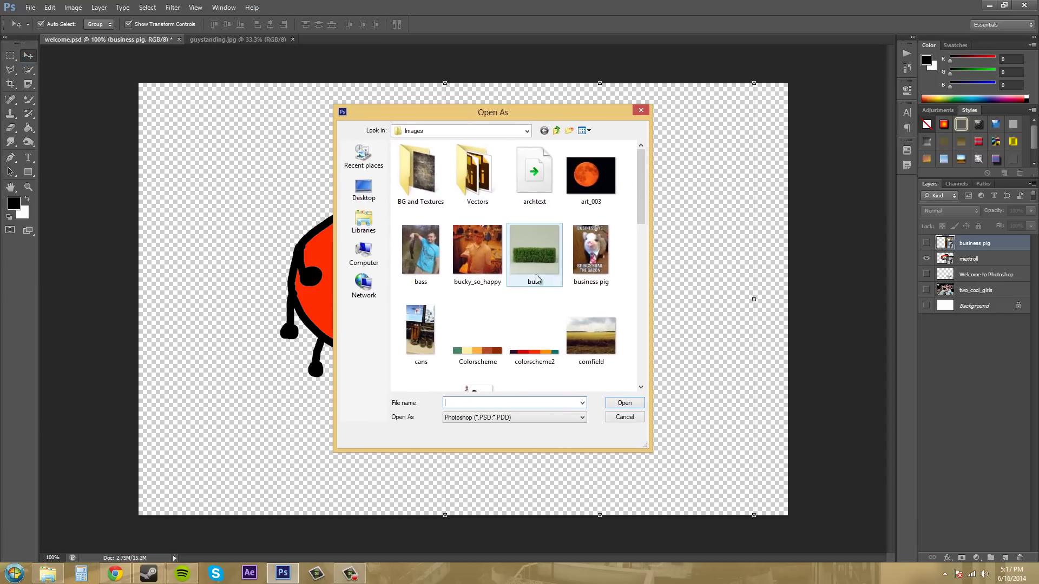
left_click(423, 253)
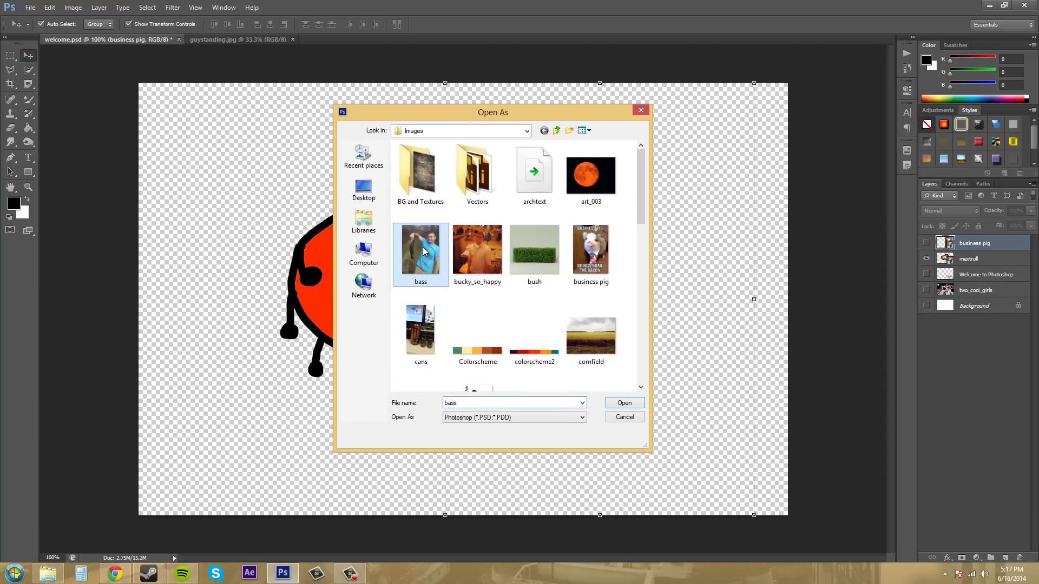
left_click(503, 418)
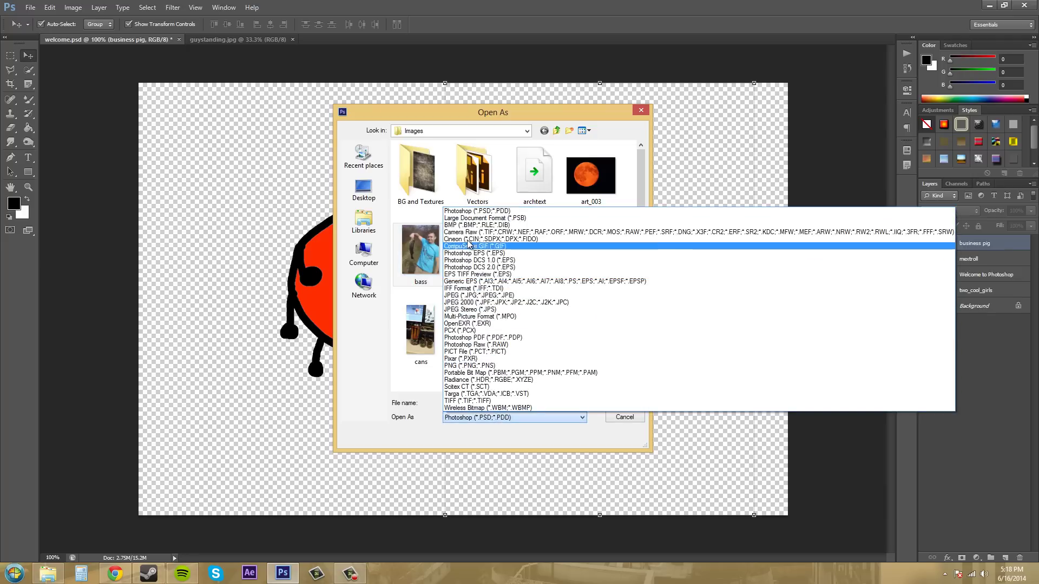
left_click(480, 213)
left_click(504, 419)
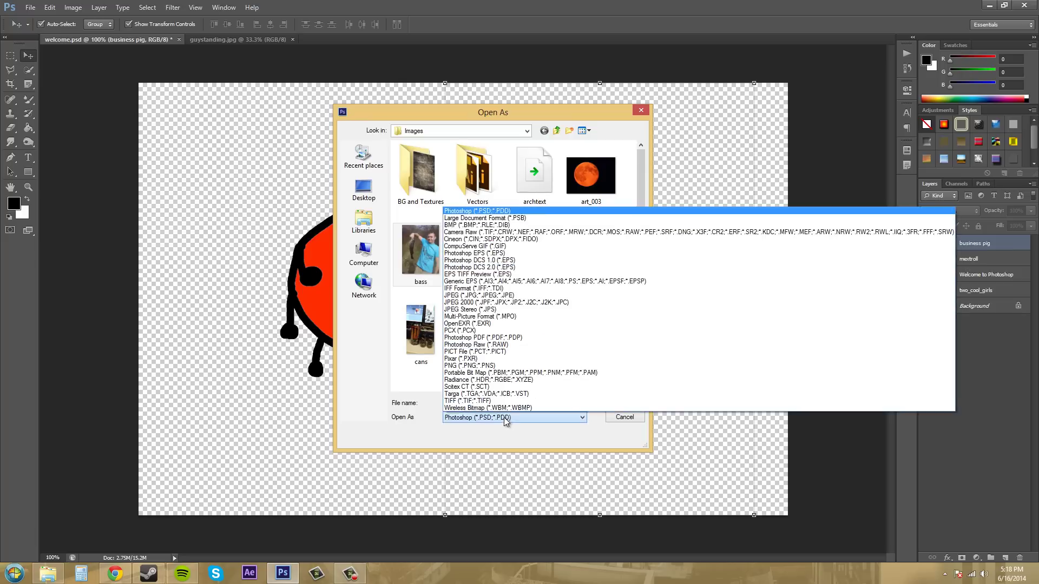
left_click(471, 365)
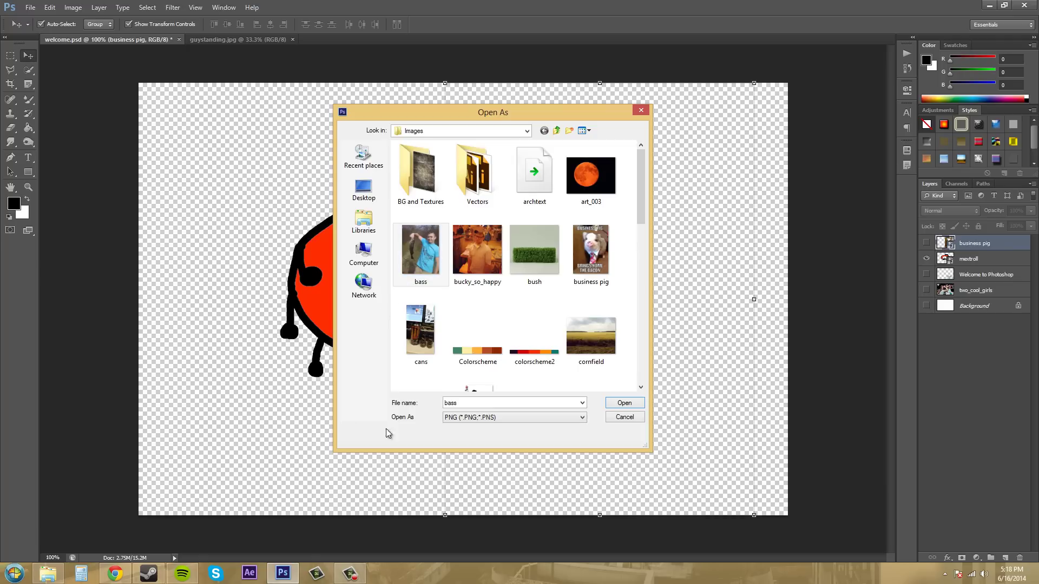
Step: Open bass as PNG and dismiss the resulting cannot-parse error
left_click(623, 403)
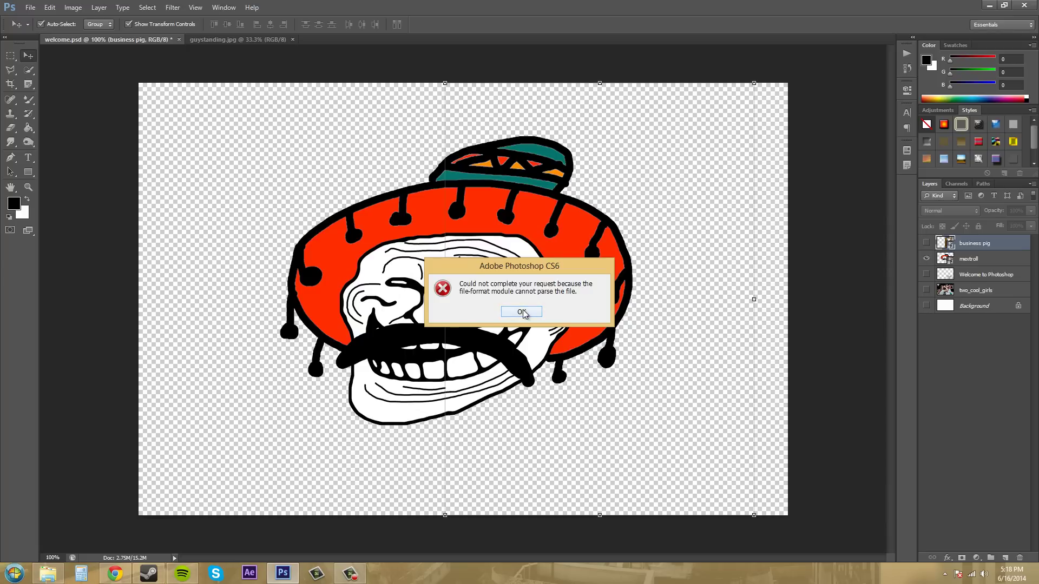
left_click(524, 313)
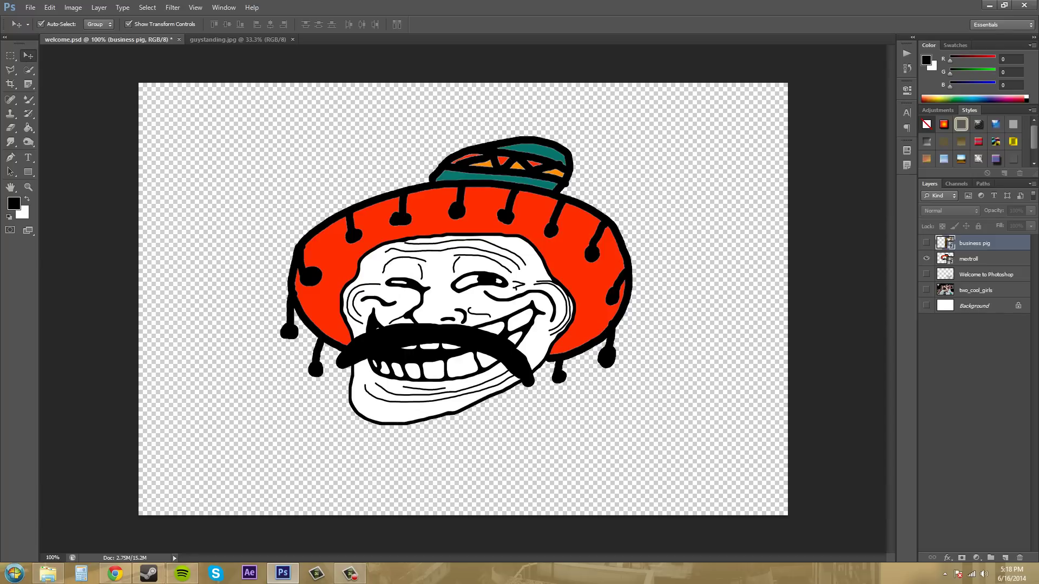
key("F10")
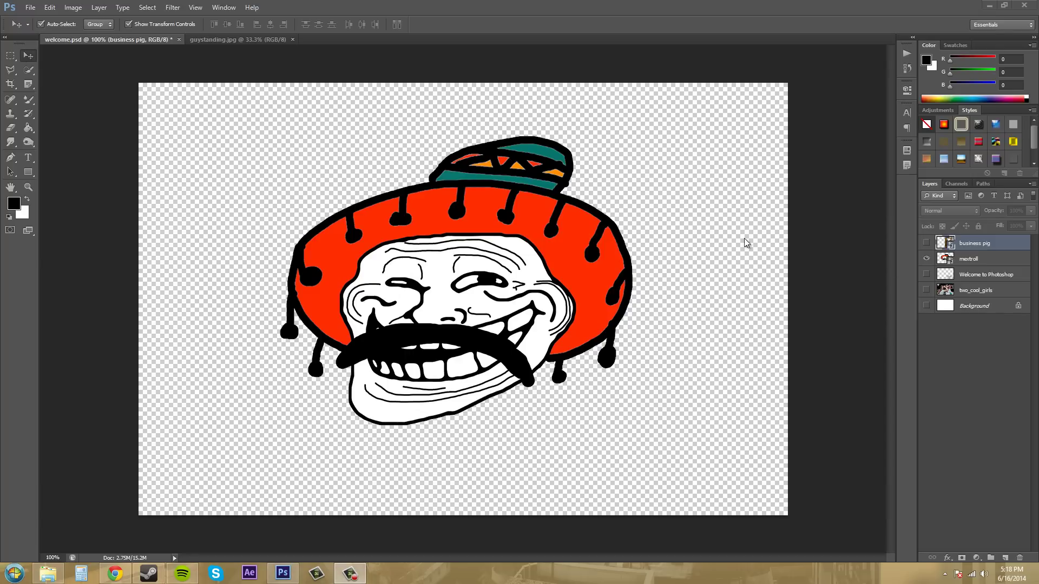